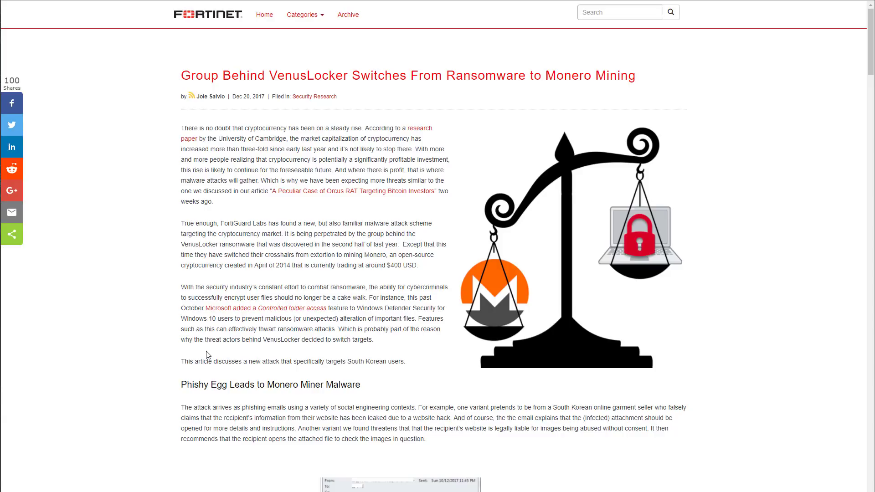
Read through the Fortinet article on the VenusLocker group's switch to Monero mining, including the phishing email section.
scroll(207, 355, down, 7)
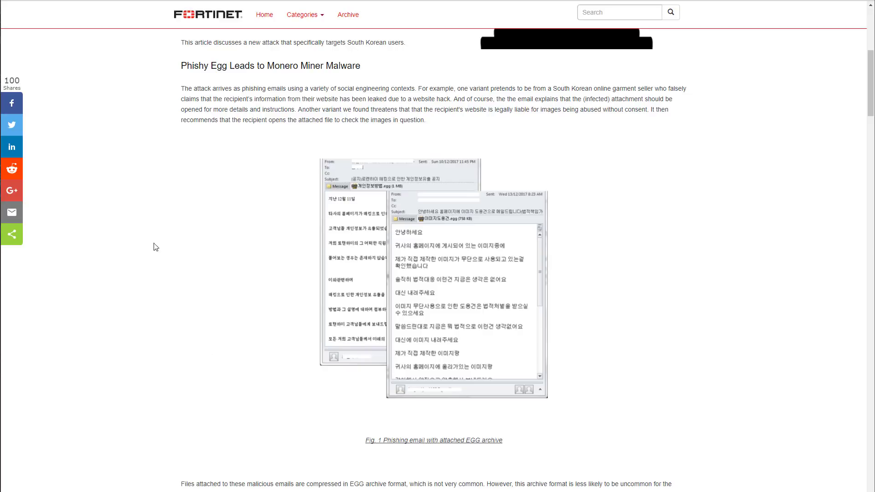
scroll(149, 235, down, 2)
scroll(148, 242, down, 7)
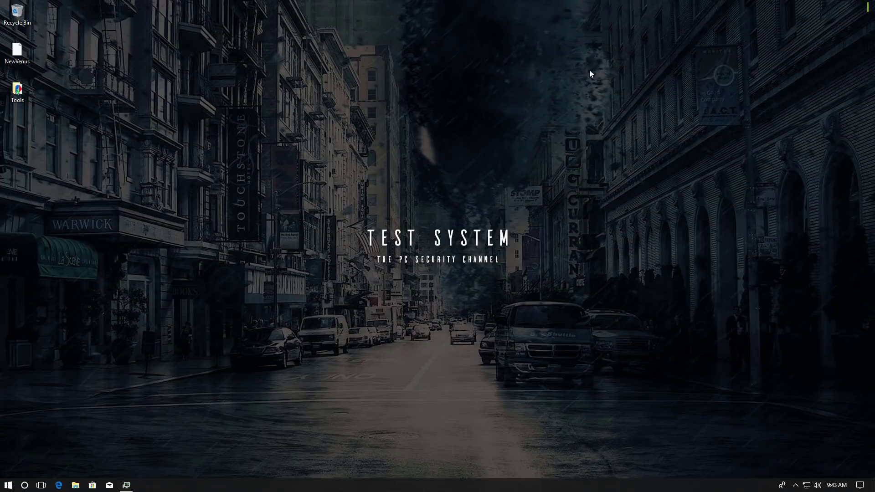
Rename the NewVenus file on the desktop to NewVenus.exe and run it on the test system.
click(24, 56)
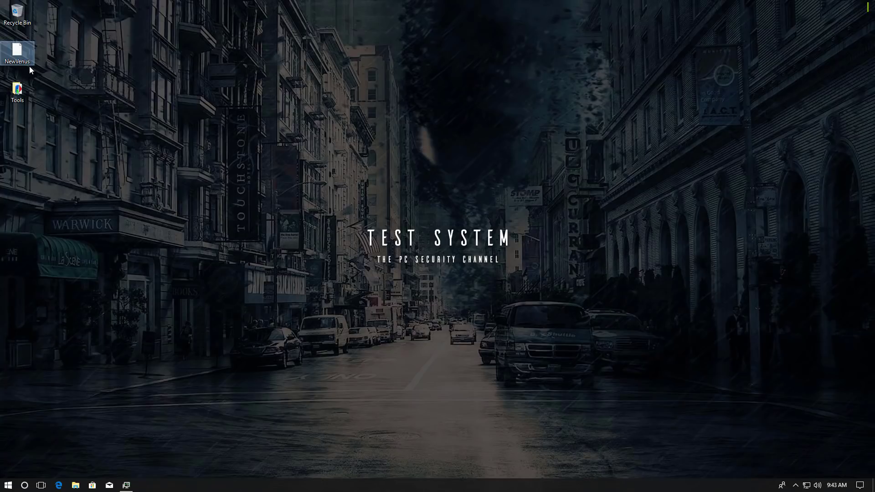
click(28, 64)
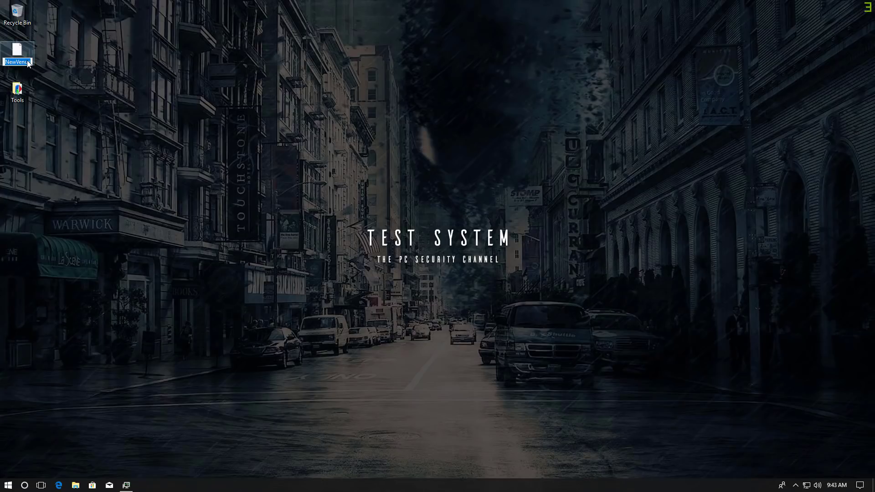
click(28, 64)
text(.exe)
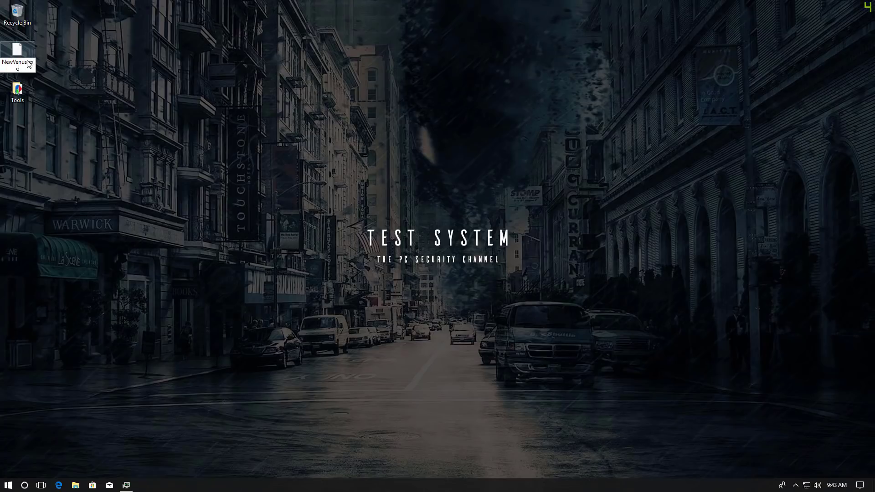
key(Return)
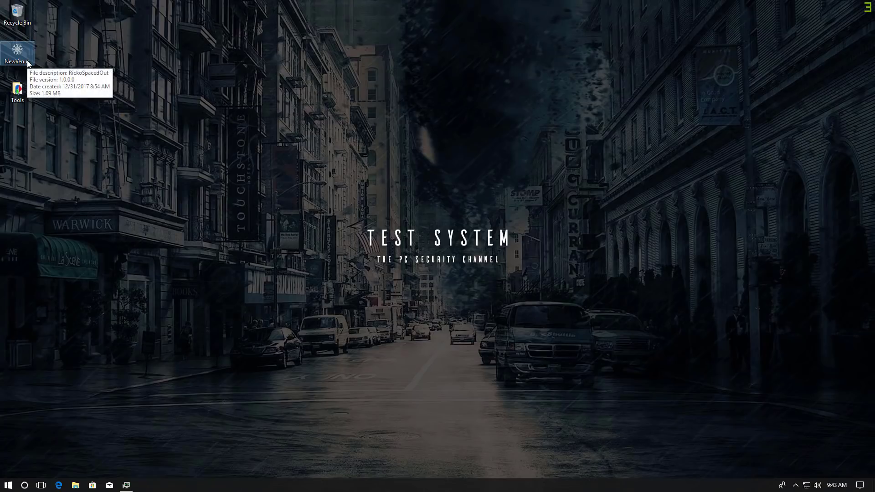
double_click(28, 63)
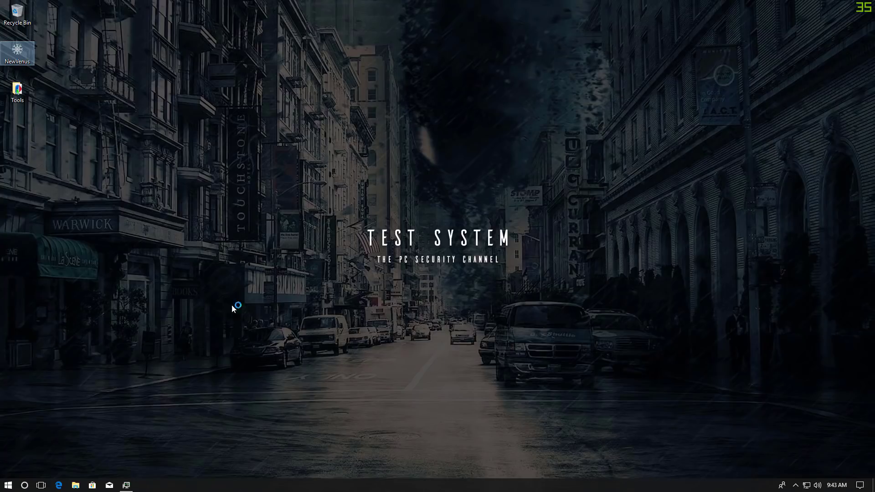
Show the Process Hacker window and open Task Manager alongside it to compare the running processes.
click(127, 485)
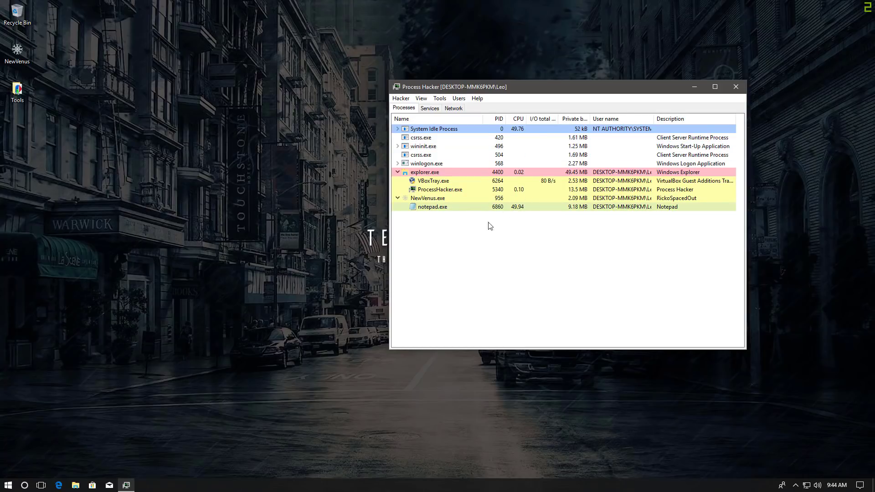
right_click(309, 483)
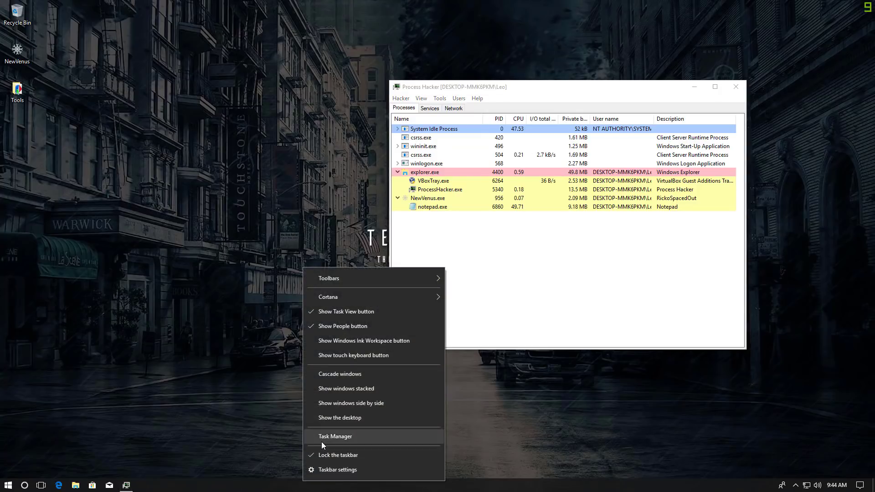
click(321, 438)
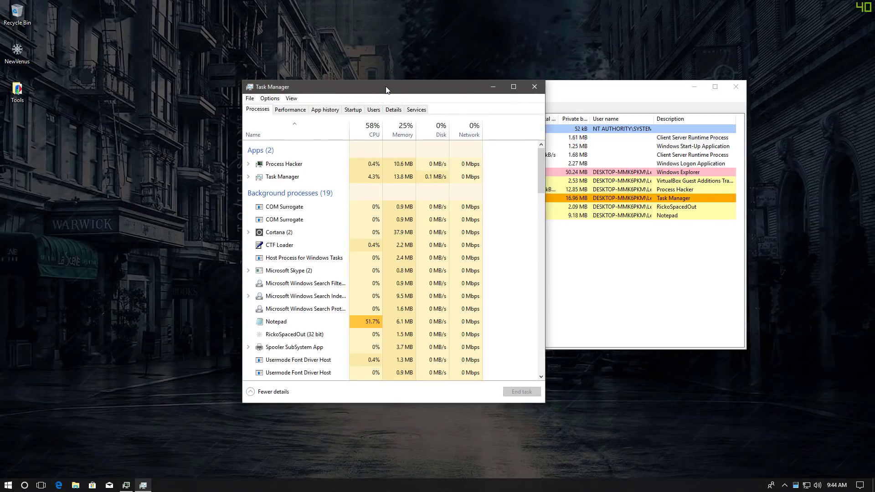
drag(385, 86, 222, 97)
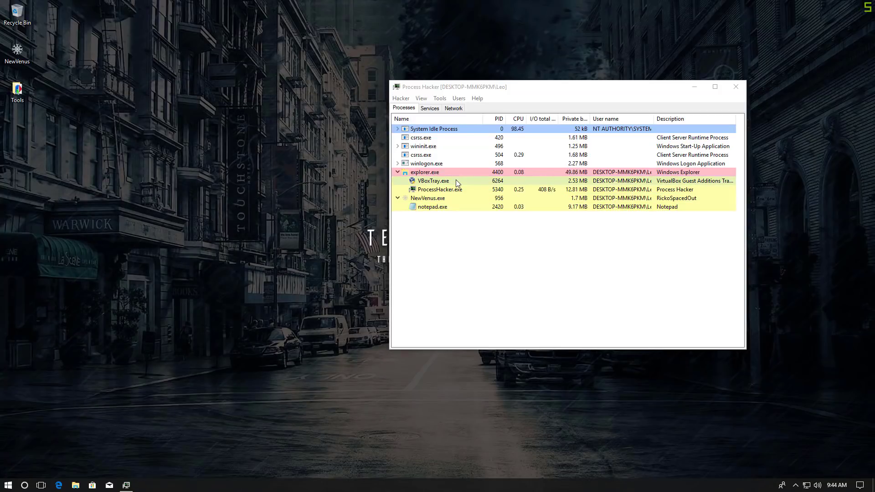
Open the properties of the notepad.exe process running under NewVenus.exe in Process Hacker.
click(520, 209)
right_click(519, 209)
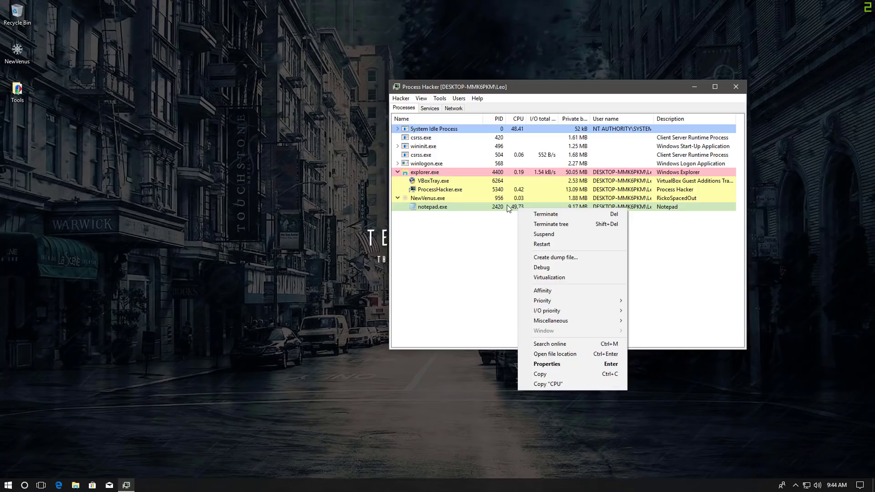
click(528, 364)
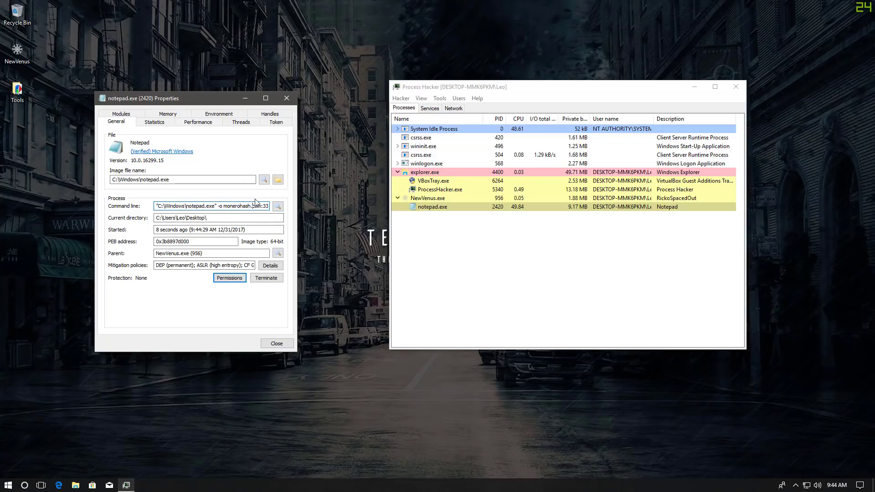
Examine the full command line of the notepad.exe process, reading past the visible part to its mining arguments.
click(255, 203)
key(Right)
key(Right)
key(Right)
key(Right)
key(Right)
key(Right)
key(Right)
key(Right)
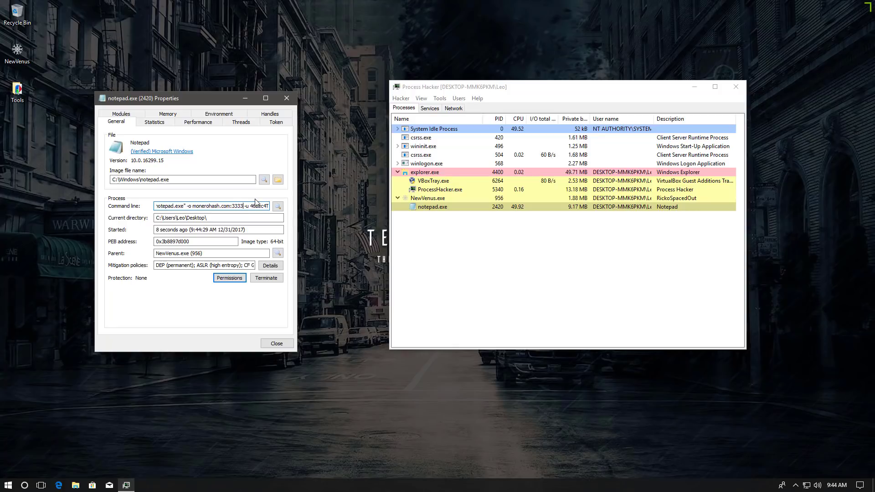
key(Right)
key(Right)
key(Right)
key(Right)
key(Right)
key(Right)
key(Right)
key(Right)
key(Right)
key(Right)
key(Right)
key(Right)
key(Right)
key(Right)
key(Right)
key(Right)
key(Right)
key(Right)
key(Right)
key(Right)
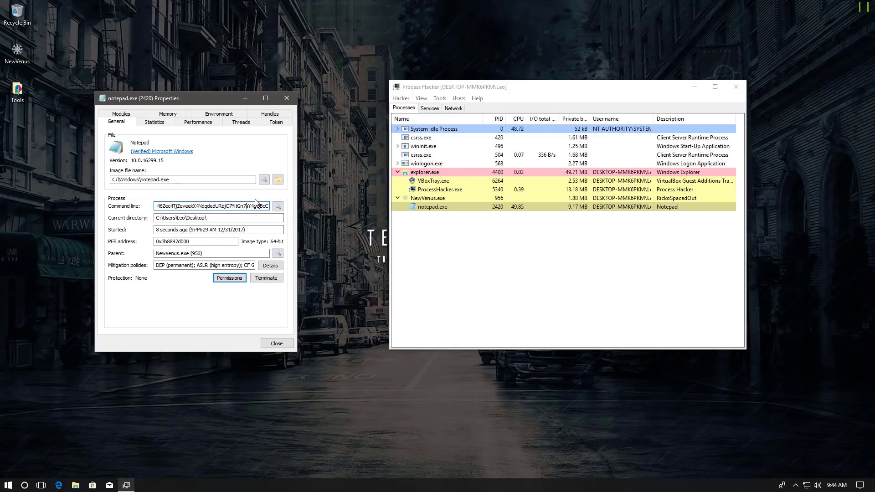
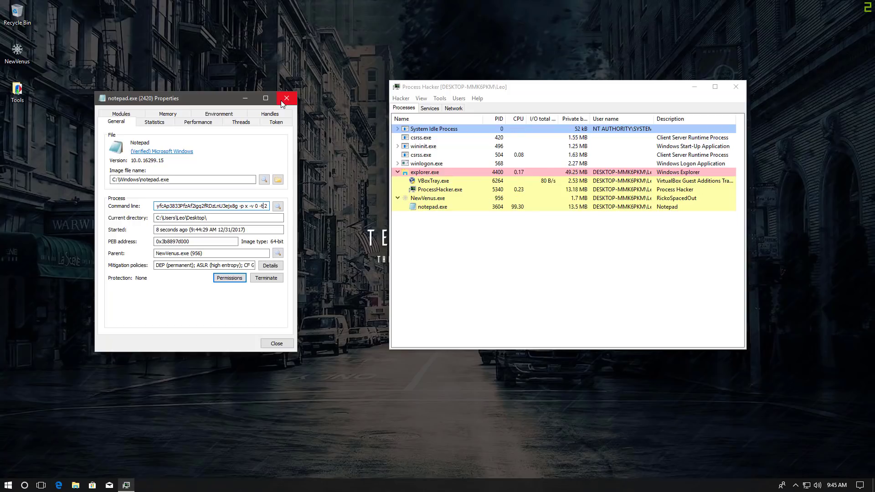
Close the notepad.exe properties window and return to the process list.
click(284, 101)
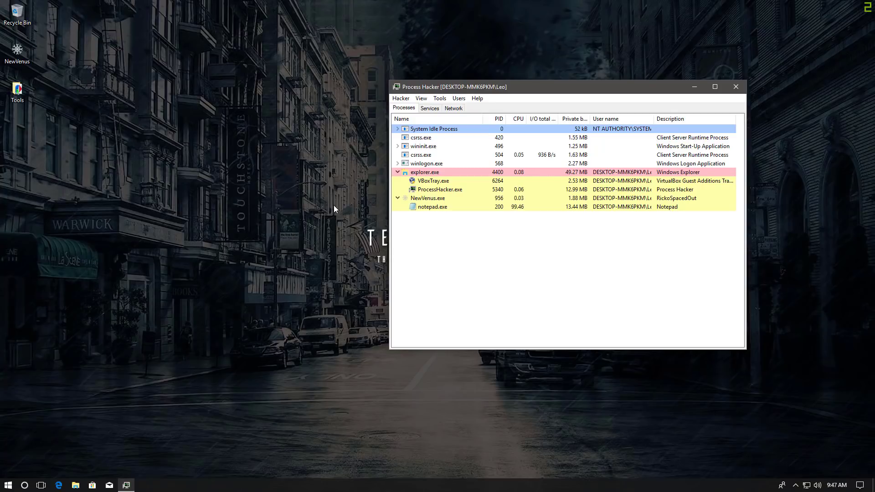
Close the Process Hacker window to return to the desktop.
click(736, 87)
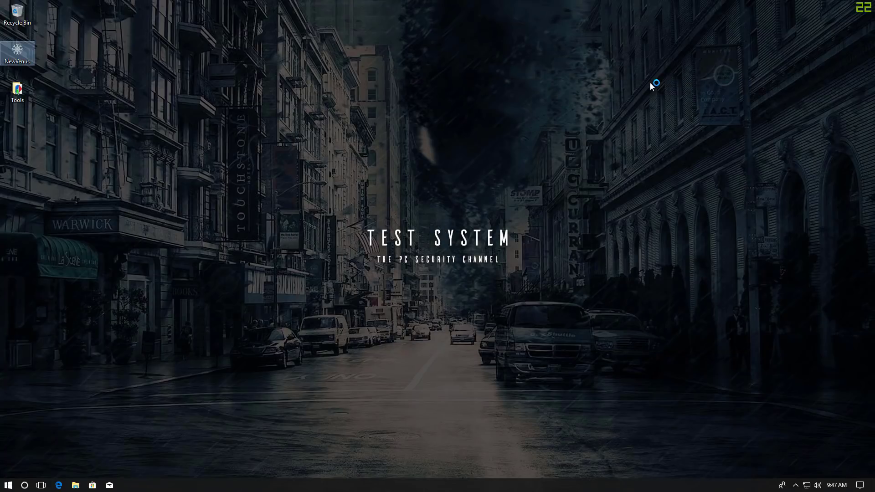